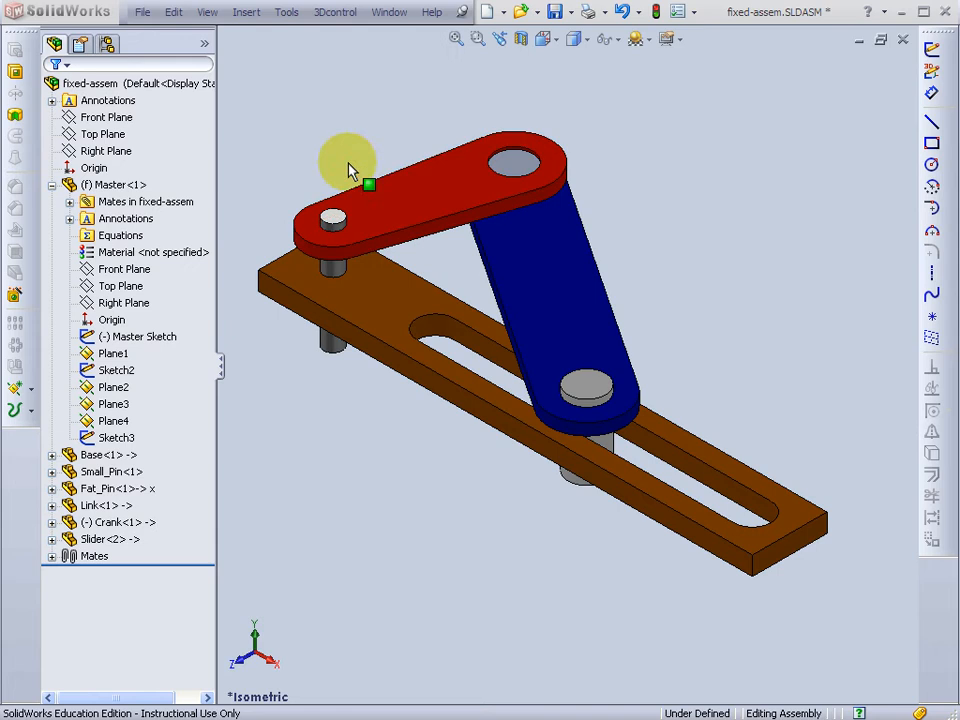
# Create a new drawing document with the standard A - Landscape sheet format
pyautogui.click(144, 13)
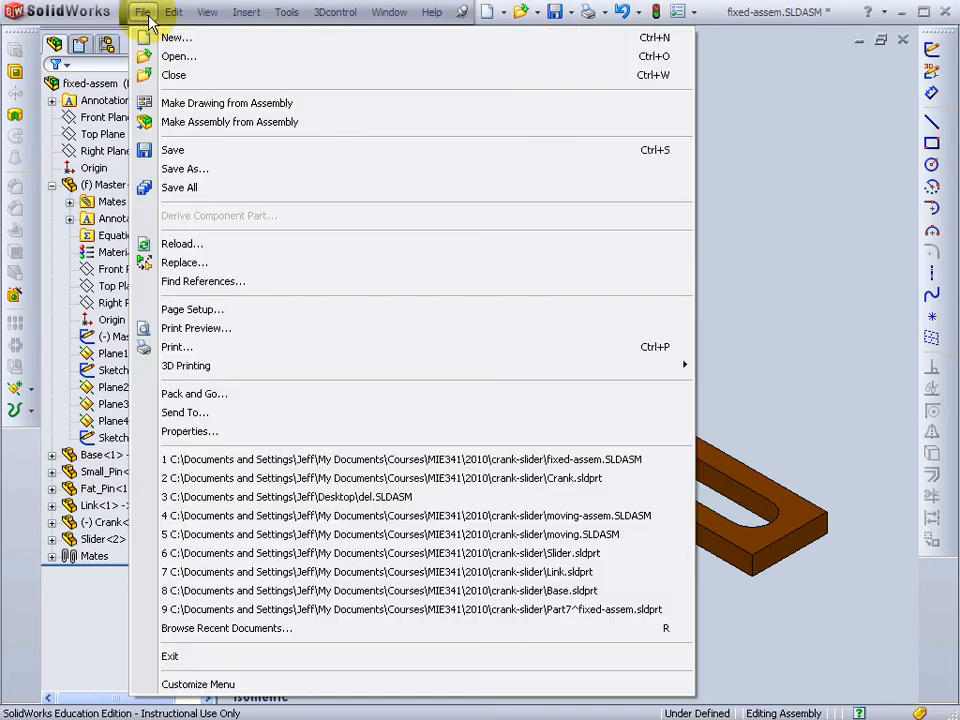
pyautogui.click(172, 38)
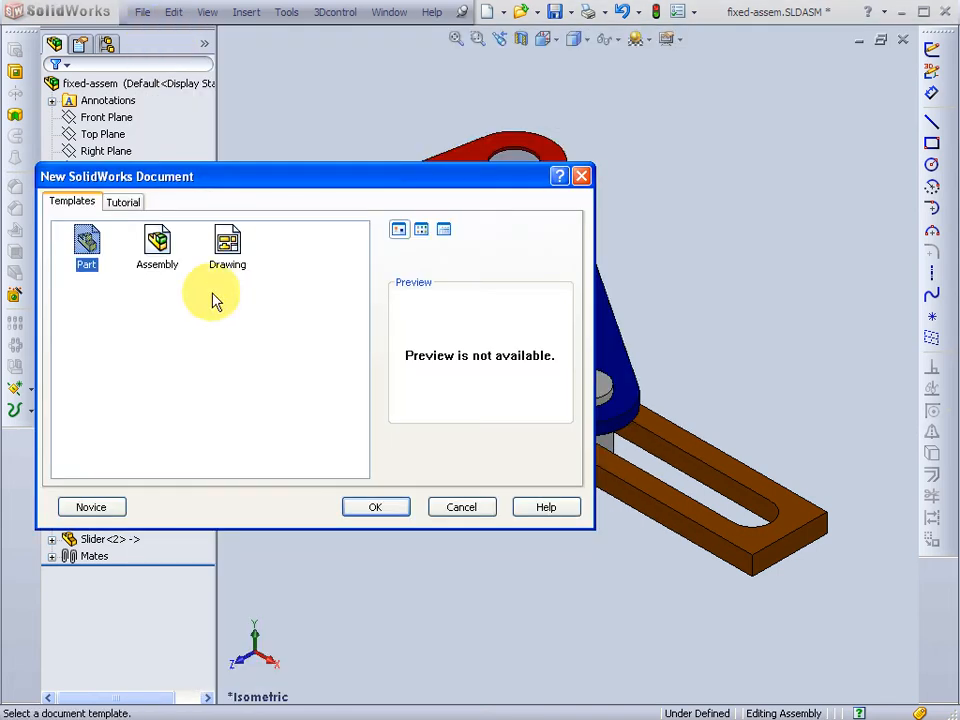
pyautogui.click(226, 248)
pyautogui.click(378, 507)
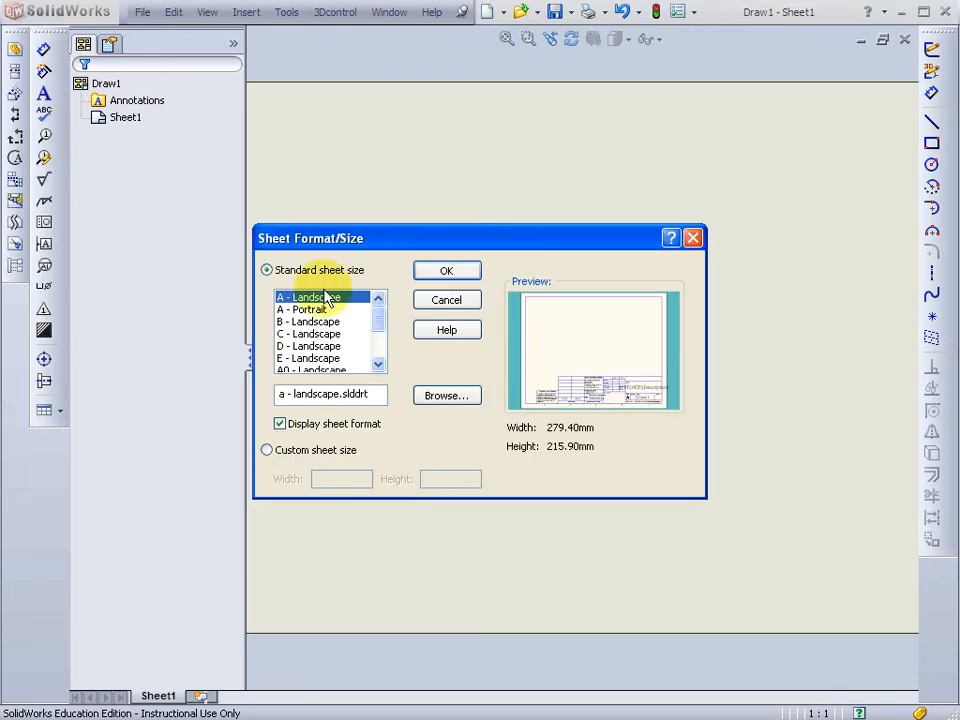
pyautogui.click(446, 273)
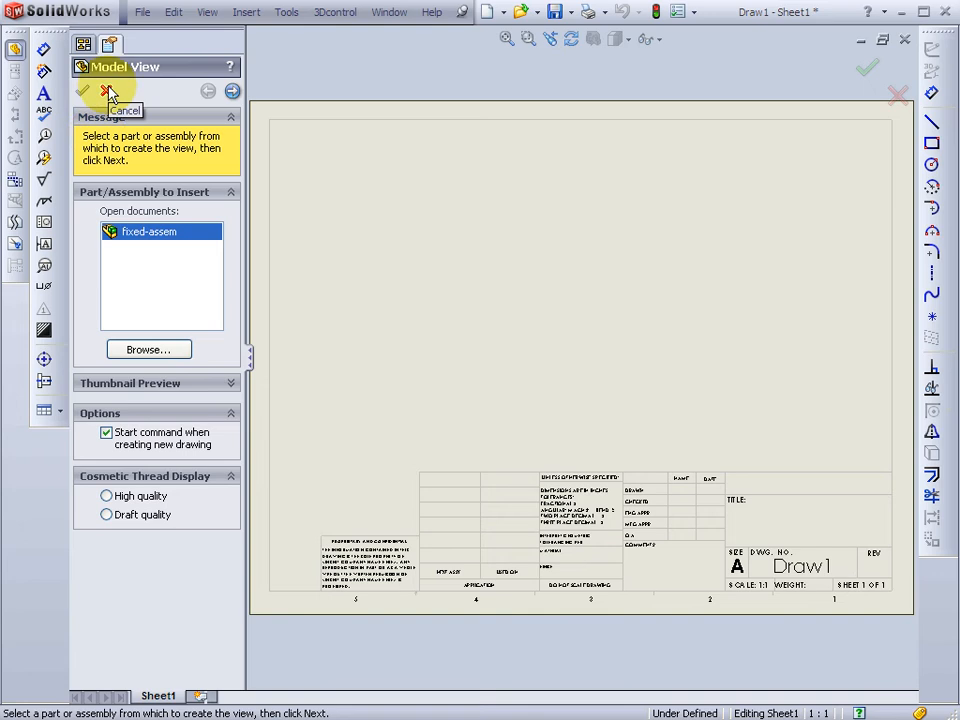
# Choose Crank.sldprt from the crank-slider folder as the model for the drawing view
pyautogui.click(150, 350)
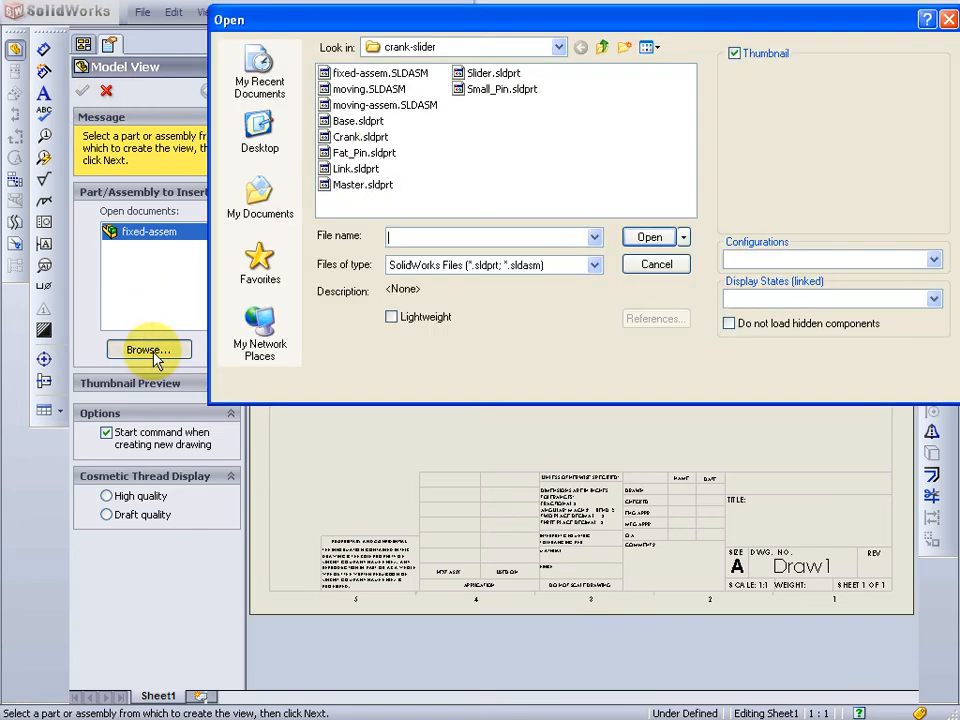
pyautogui.click(358, 137)
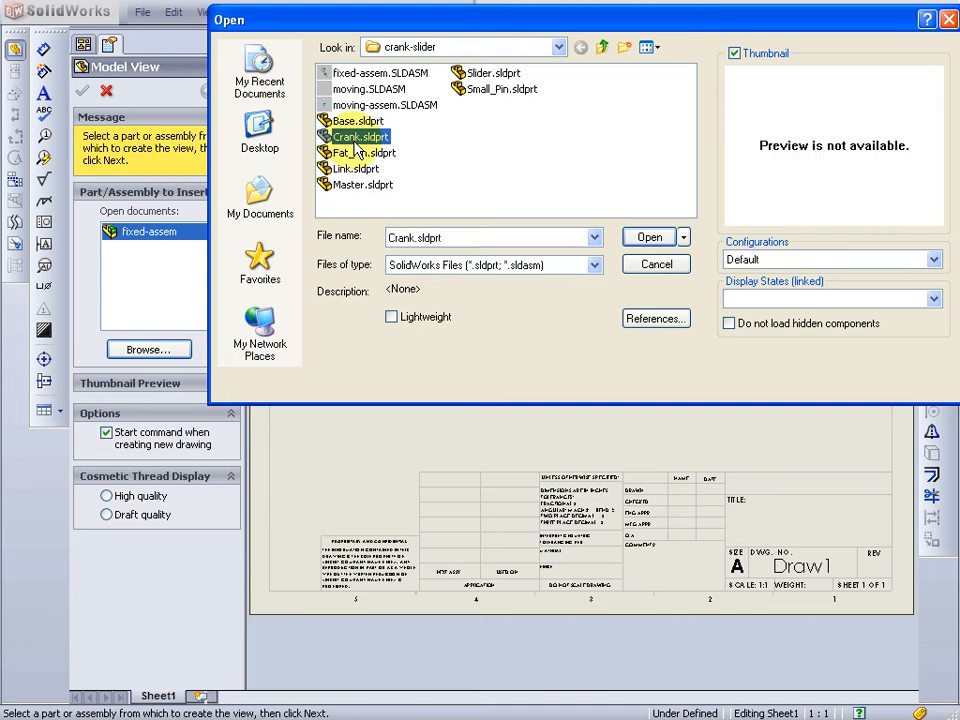
pyautogui.click(649, 238)
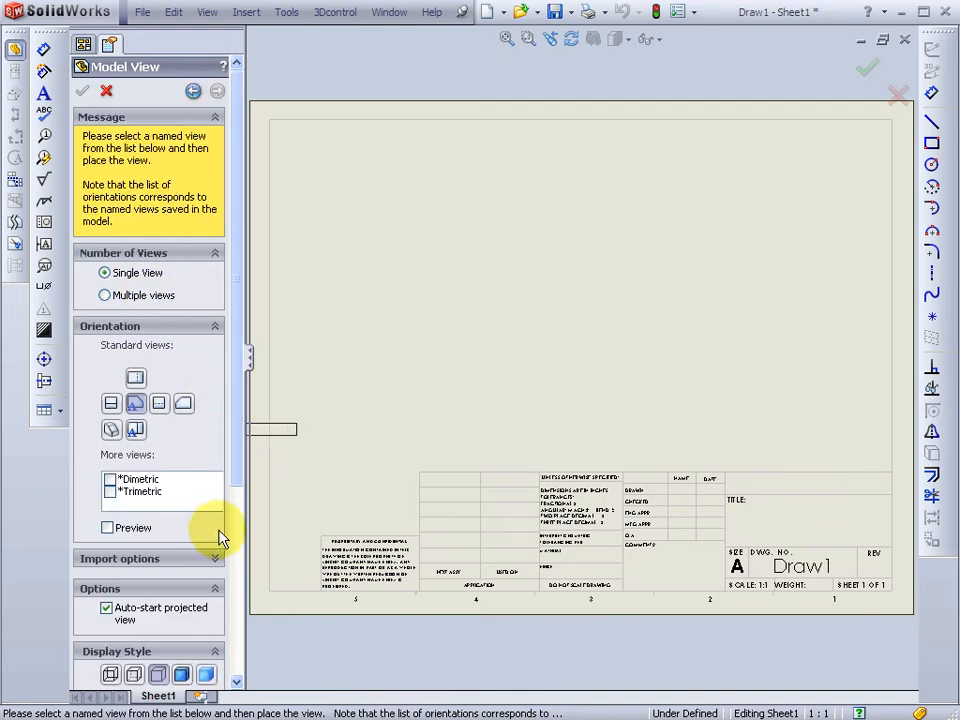
# Place the crank's front view with hidden lines visible above the title block, and project a top view and an isometric view from it
pyautogui.moveTo(236, 489); pyautogui.dragTo(242, 632)
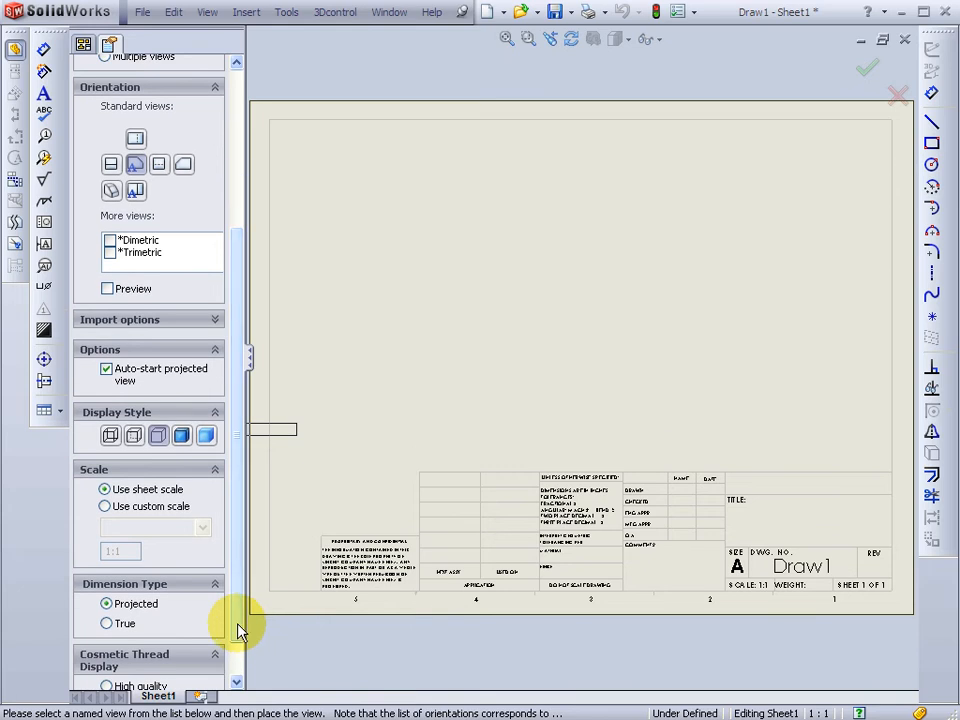
pyautogui.click(136, 437)
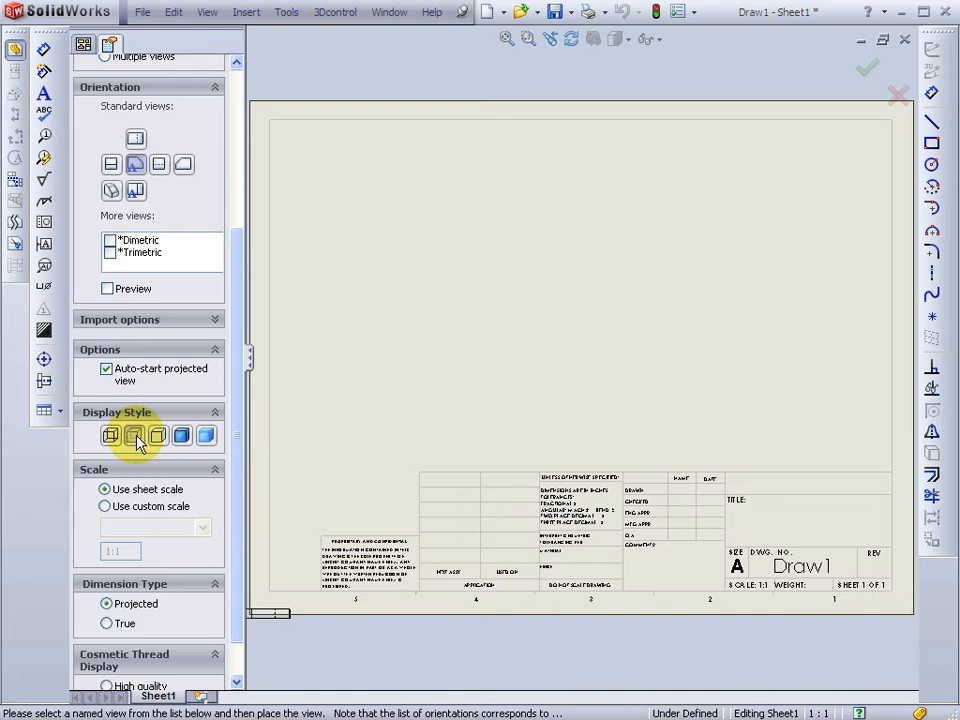
pyautogui.moveTo(231, 489); pyautogui.dragTo(238, 315)
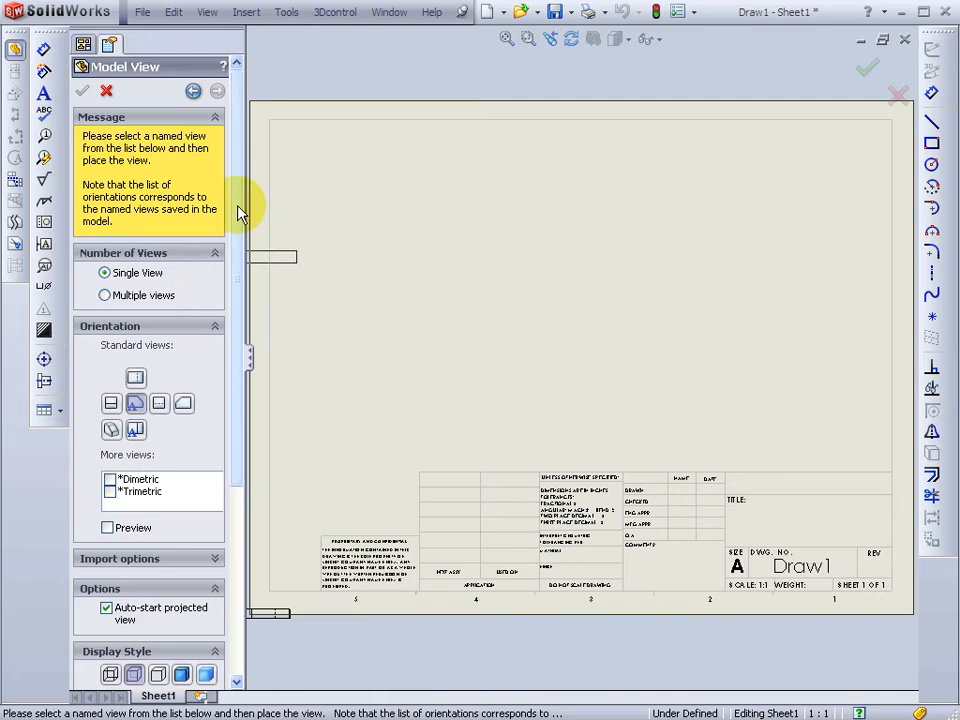
pyautogui.click(414, 397)
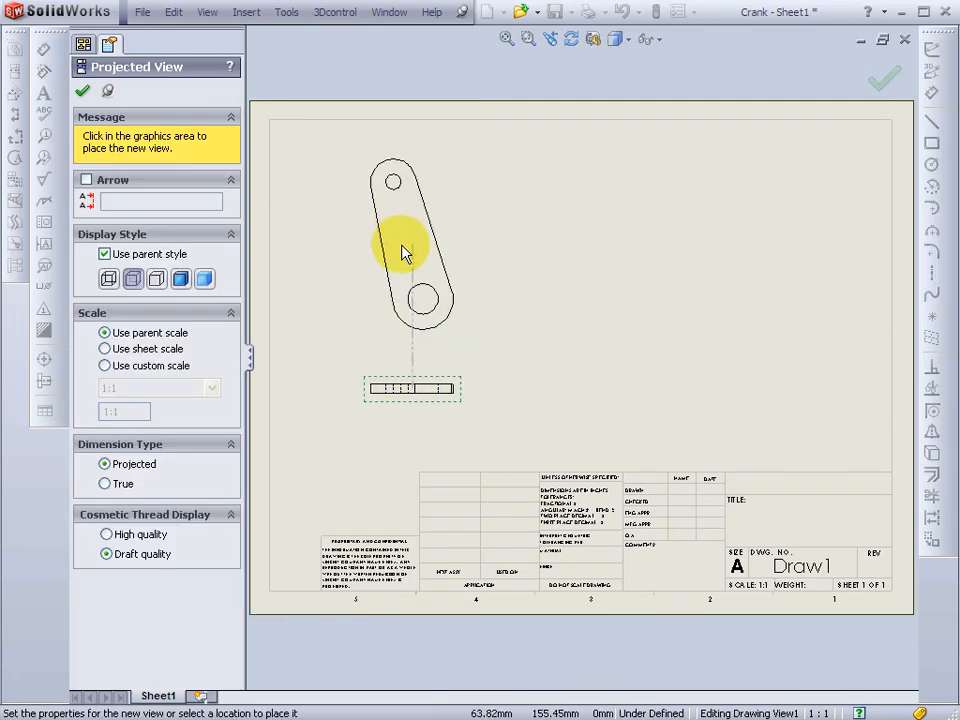
pyautogui.click(405, 253)
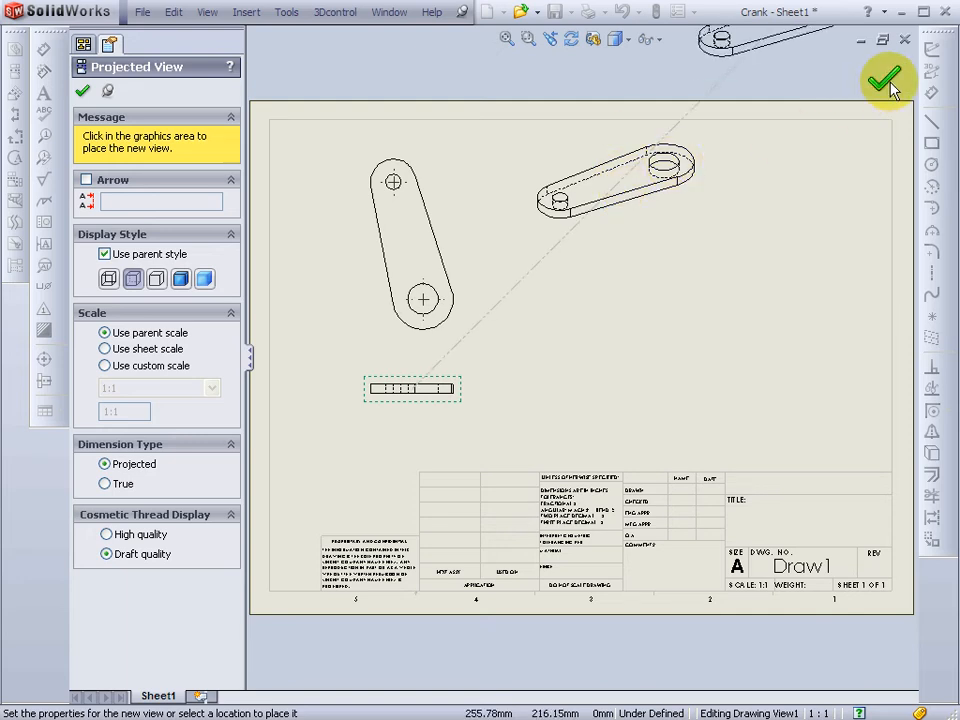
pyautogui.click(85, 93)
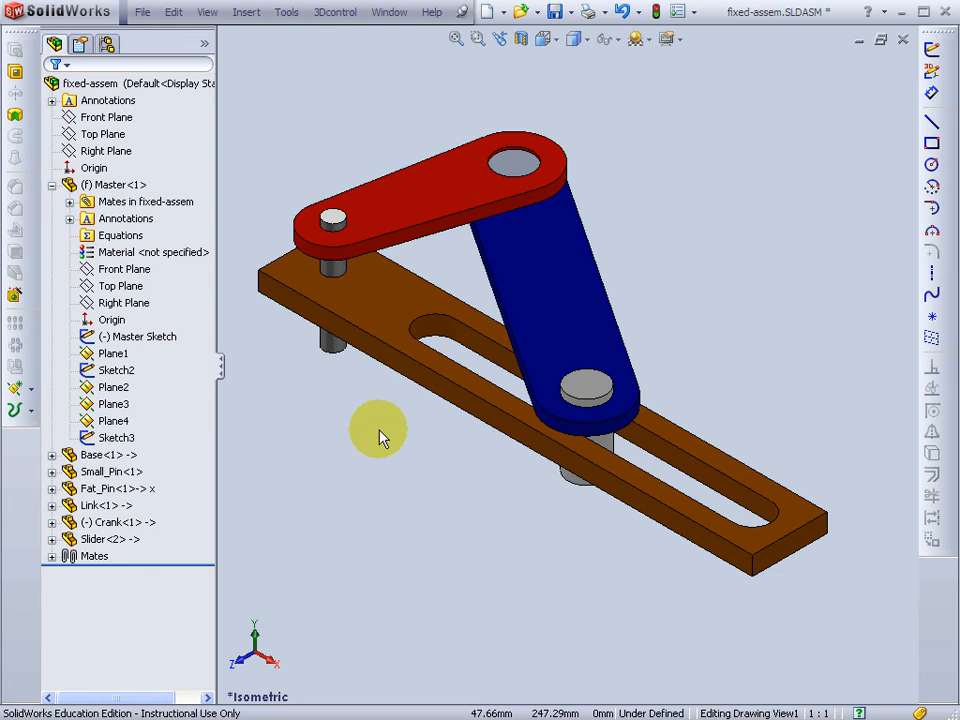
# In fixed-assem, expand the crank component and examine how its Front, Top and Right planes lie relative to the crank
pyautogui.click(52, 522)
pyautogui.click(90, 607)
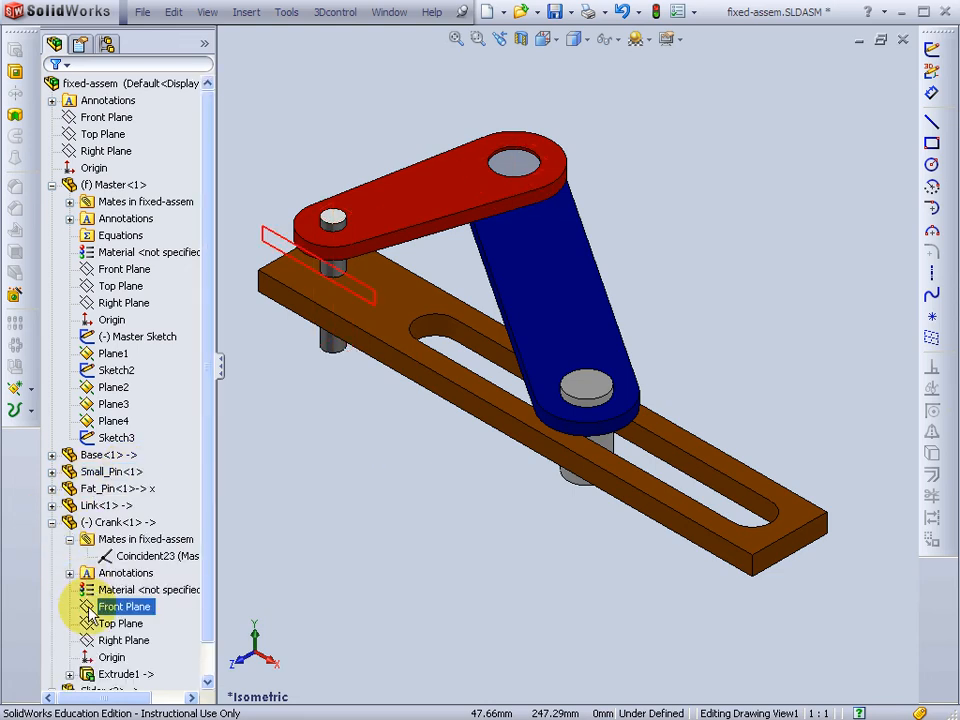
pyautogui.click(95, 624)
pyautogui.click(100, 642)
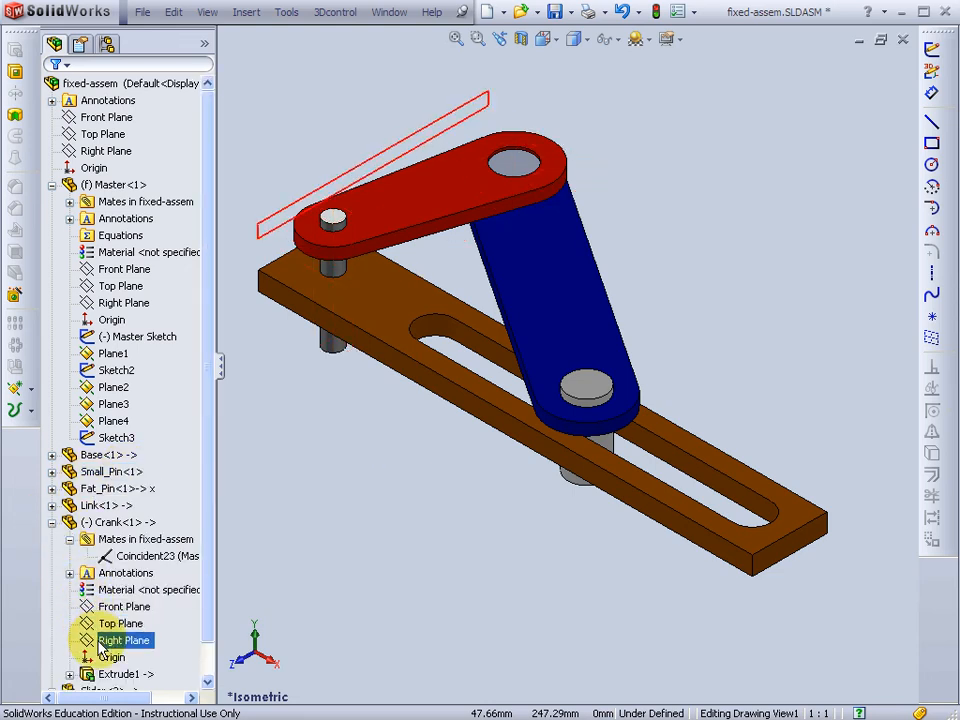
pyautogui.moveTo(410, 130); pyautogui.dragTo(411, 208, button='middle')
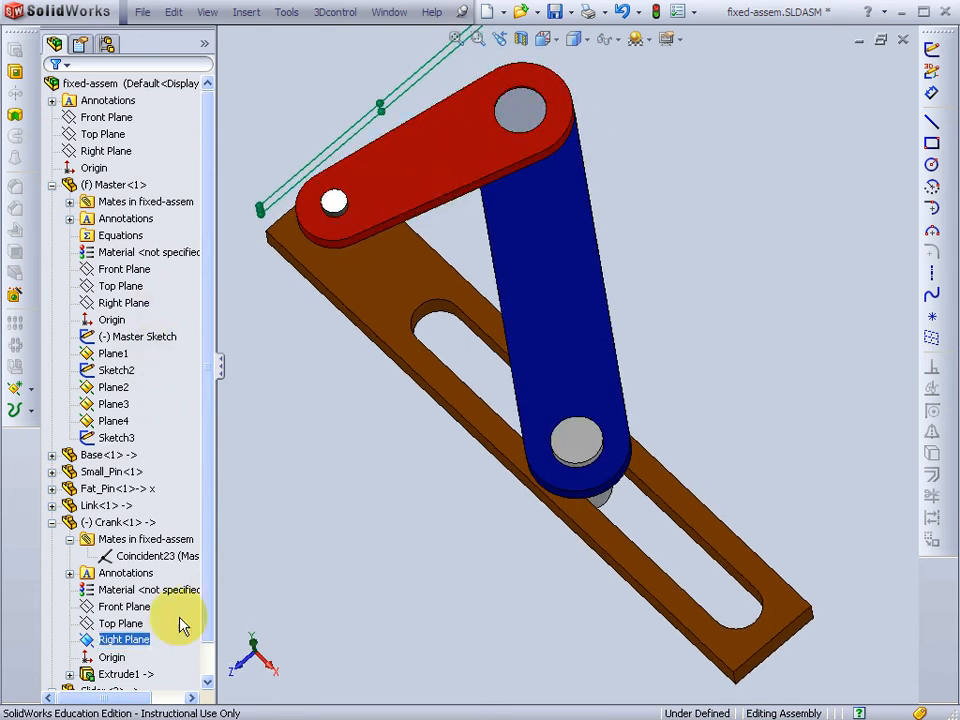
pyautogui.keyDown('ctrl'); pyautogui.click(124, 606); pyautogui.keyUp('ctrl')
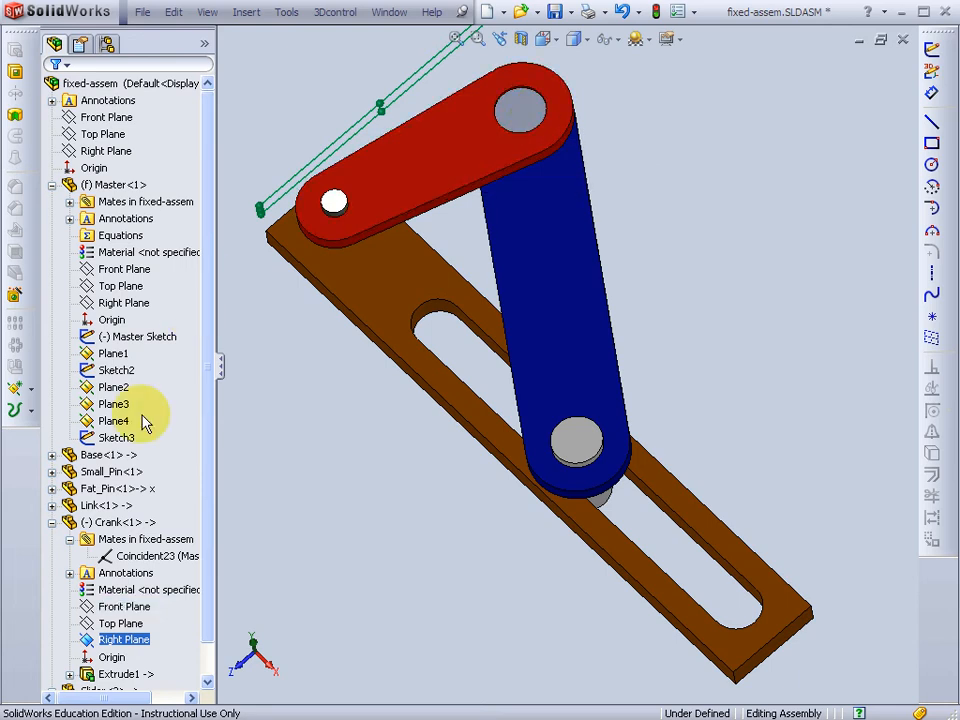
# Turn on the display of sketches in the assembly
pyautogui.click(110, 83)
pyautogui.click(207, 13)
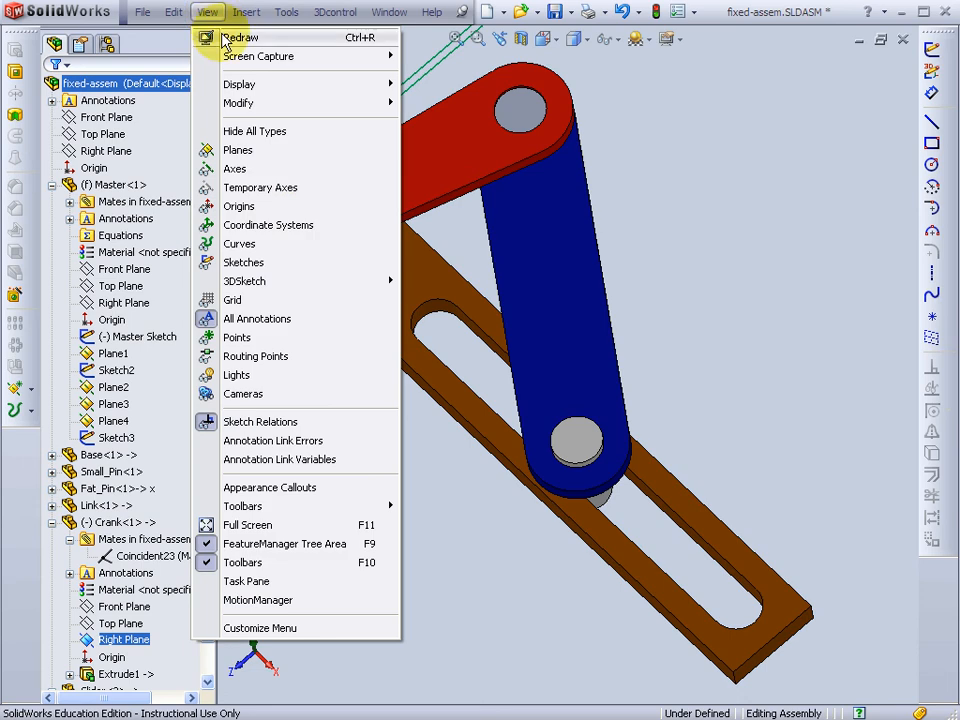
pyautogui.click(255, 264)
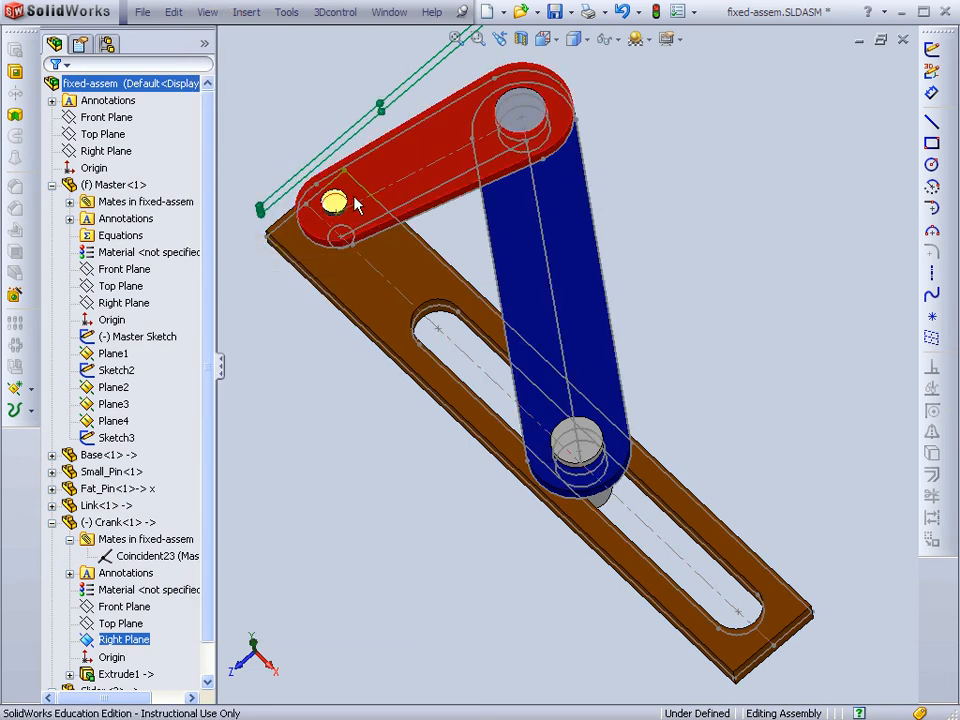
# Add a coincident mate between the crank line of the Master Sketch and the crank's Right Plane
pyautogui.click(412, 208)
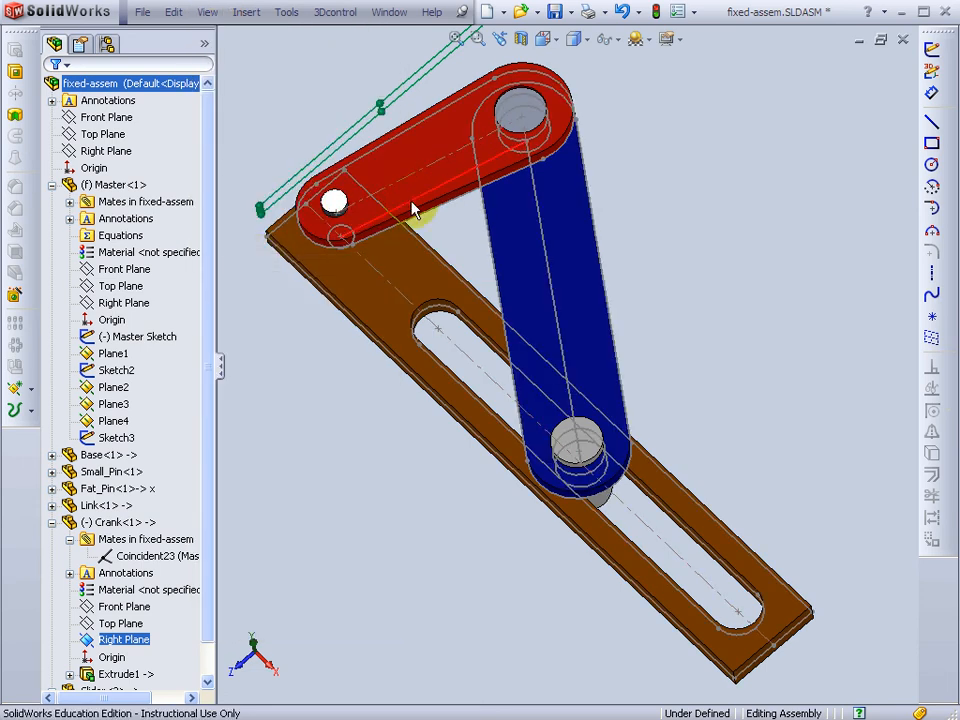
pyautogui.click(412, 208)
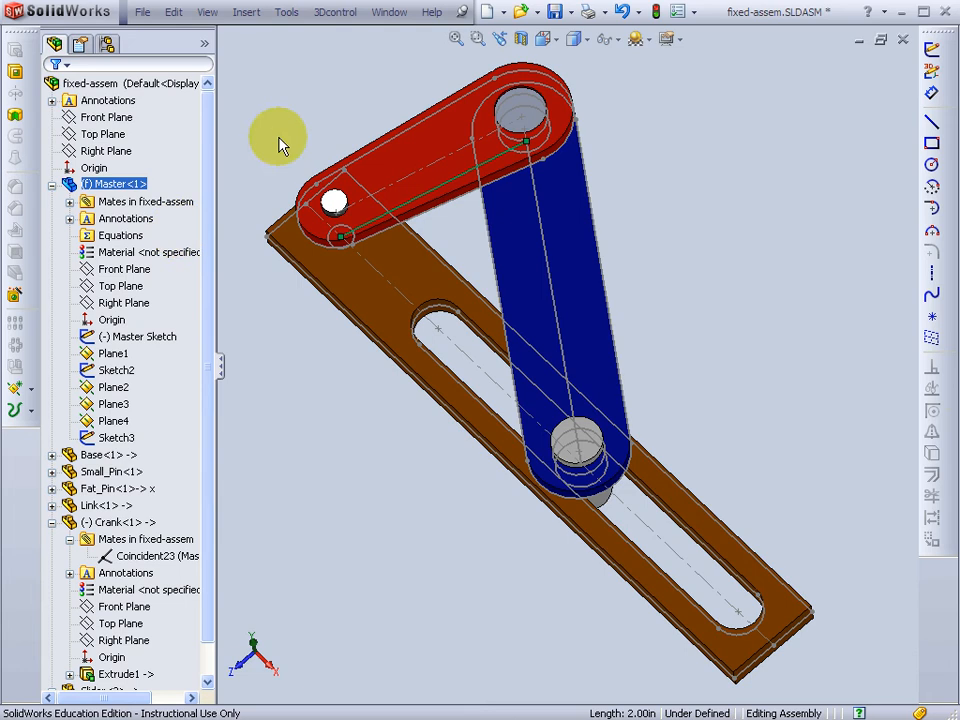
pyautogui.scroll(-2, 200, 430)
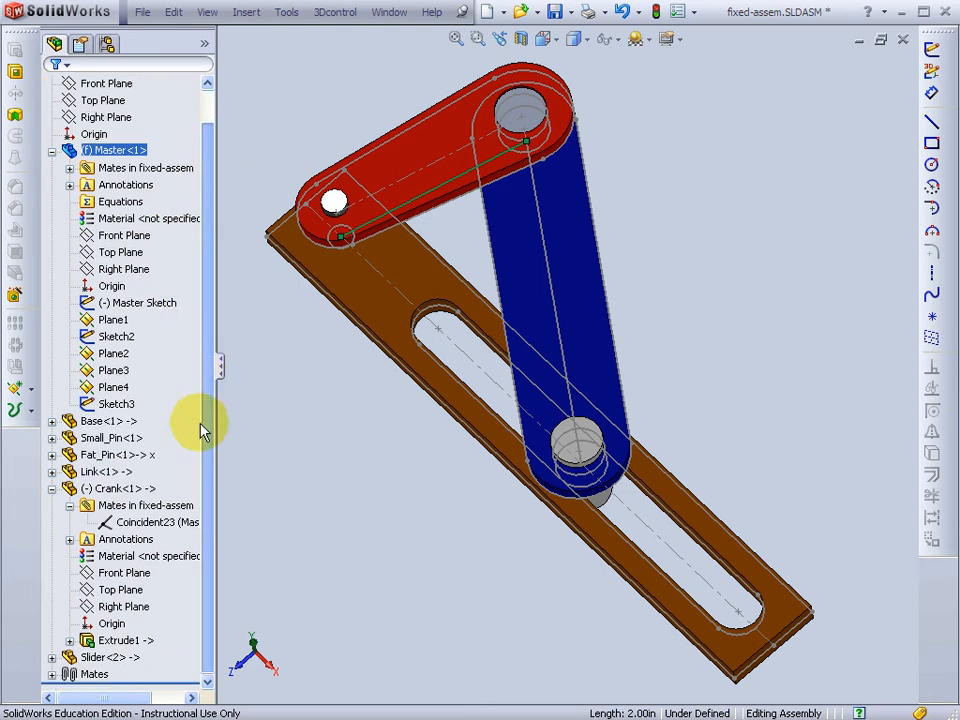
pyautogui.click(120, 607)
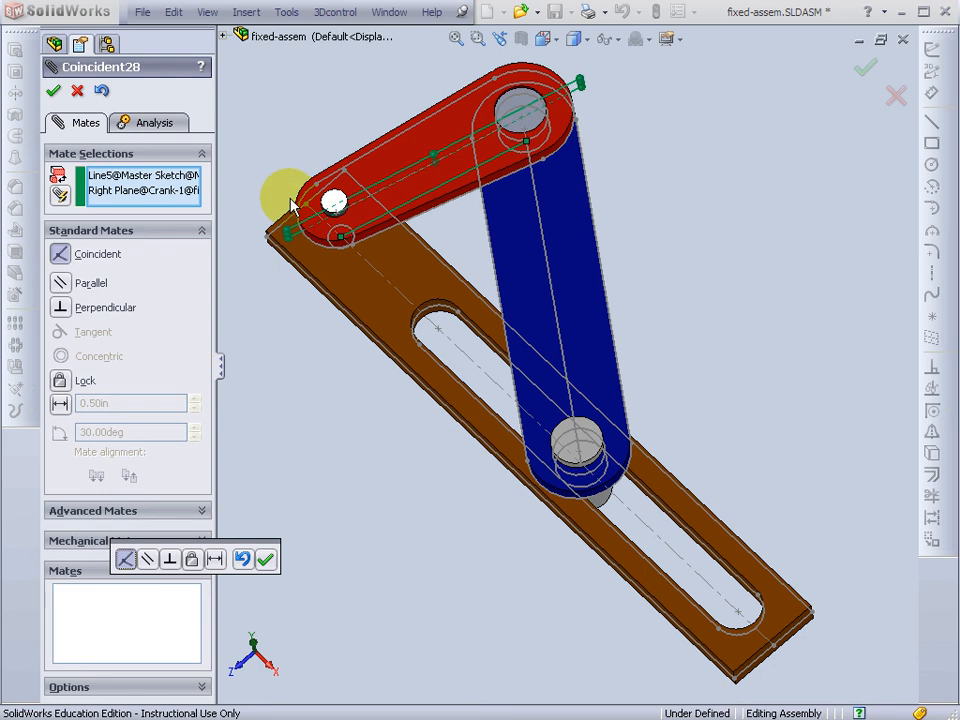
pyautogui.click(54, 92)
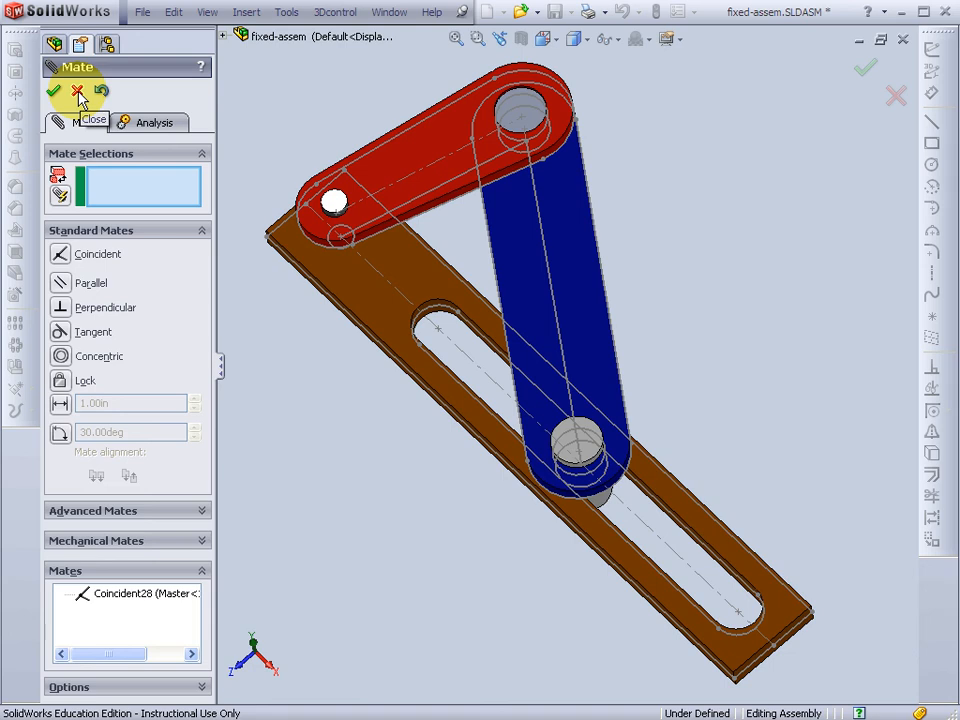
pyautogui.click(78, 92)
# Clear the selection and toggle off the display of sketches in the assembly
pyautogui.click(145, 205)
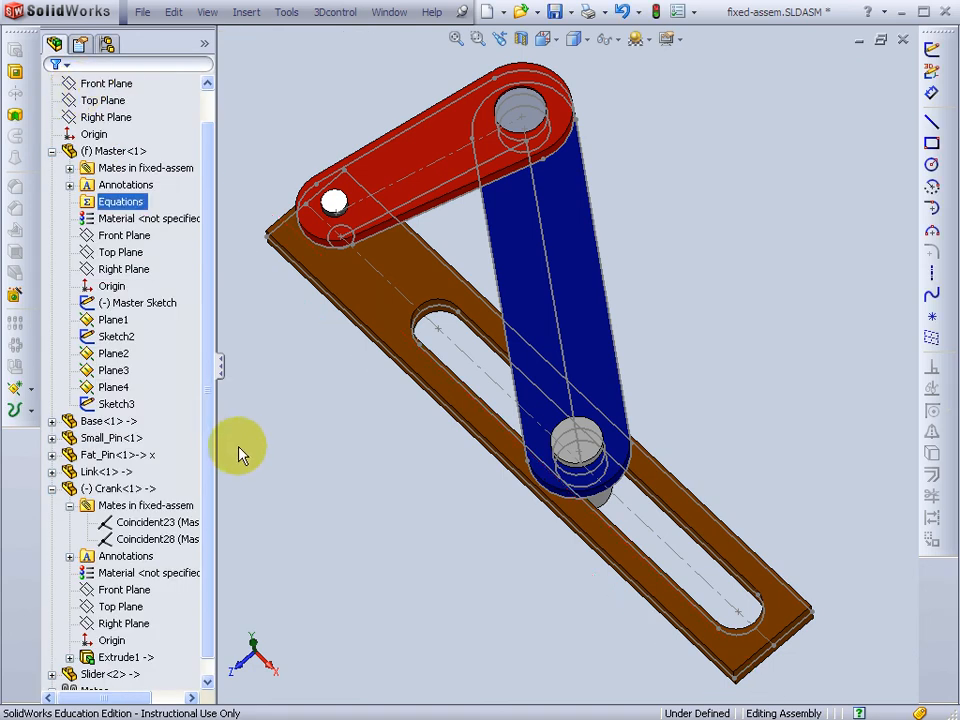
pyautogui.click(238, 449)
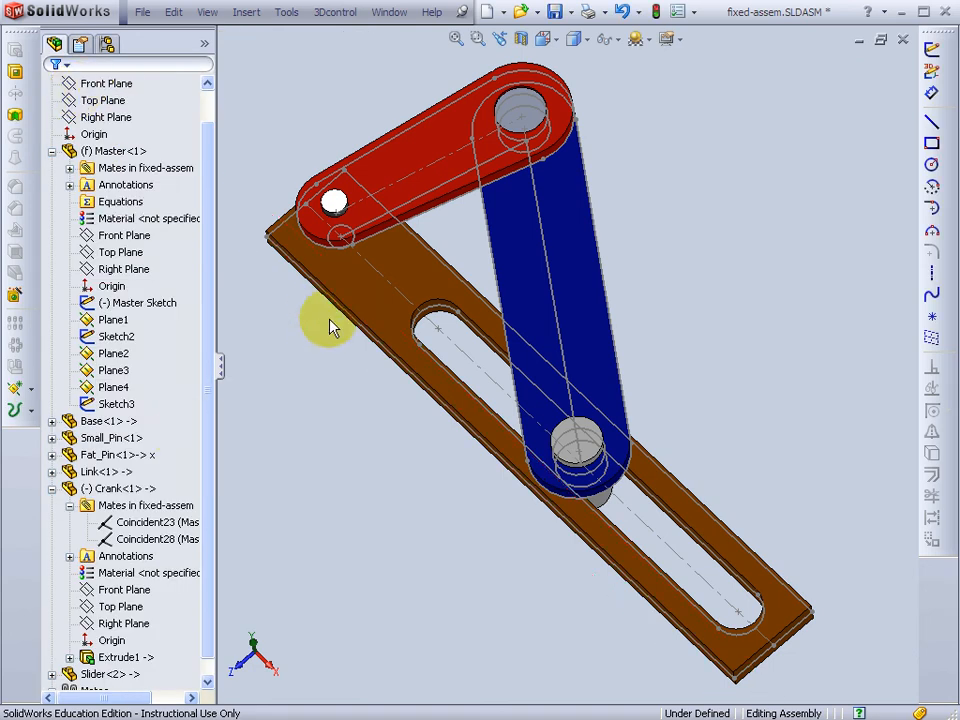
pyautogui.click(207, 13)
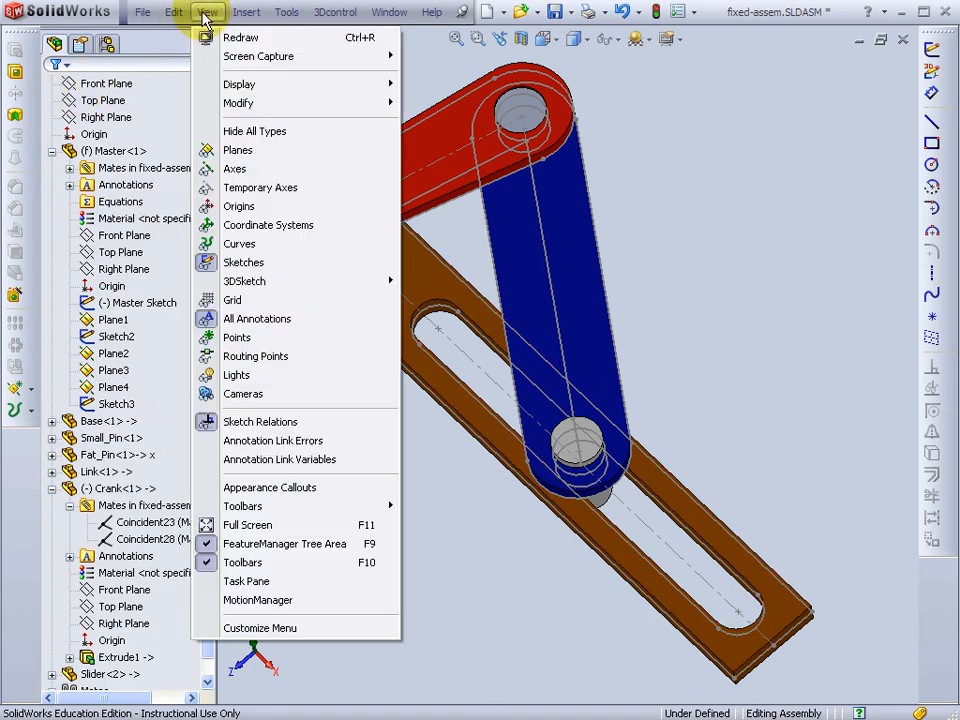
pyautogui.click(272, 262)
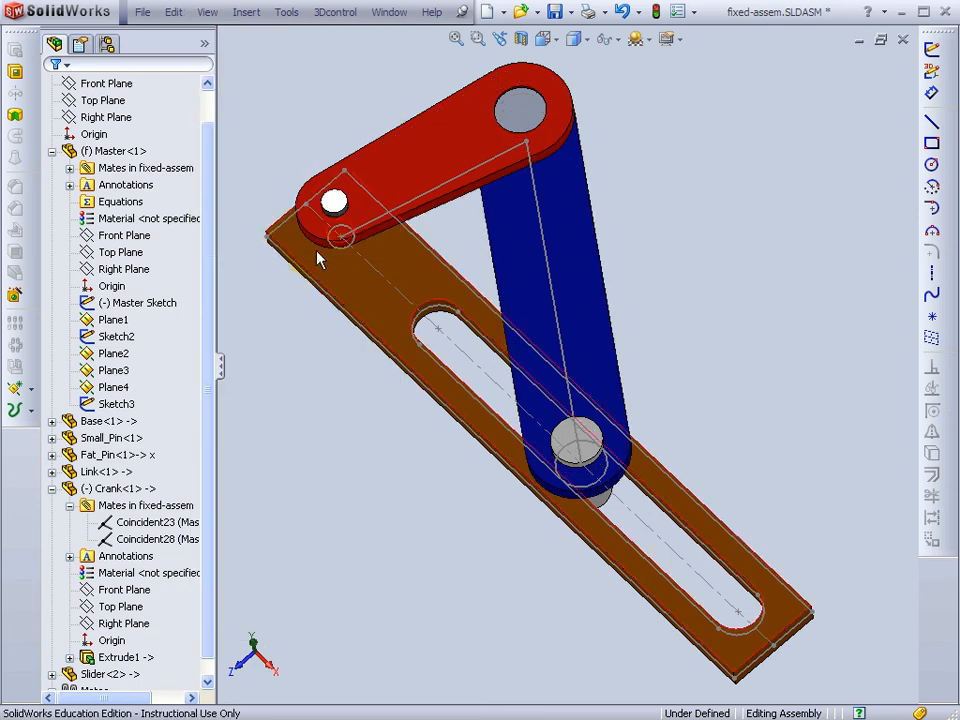
# Examine the alignment of the crank's Right Plane, Extrude1 and Sketch1 with the sketches of the Master part
pyautogui.moveTo(316, 252); pyautogui.dragTo(321, 214, button='middle')
pyautogui.click(139, 607)
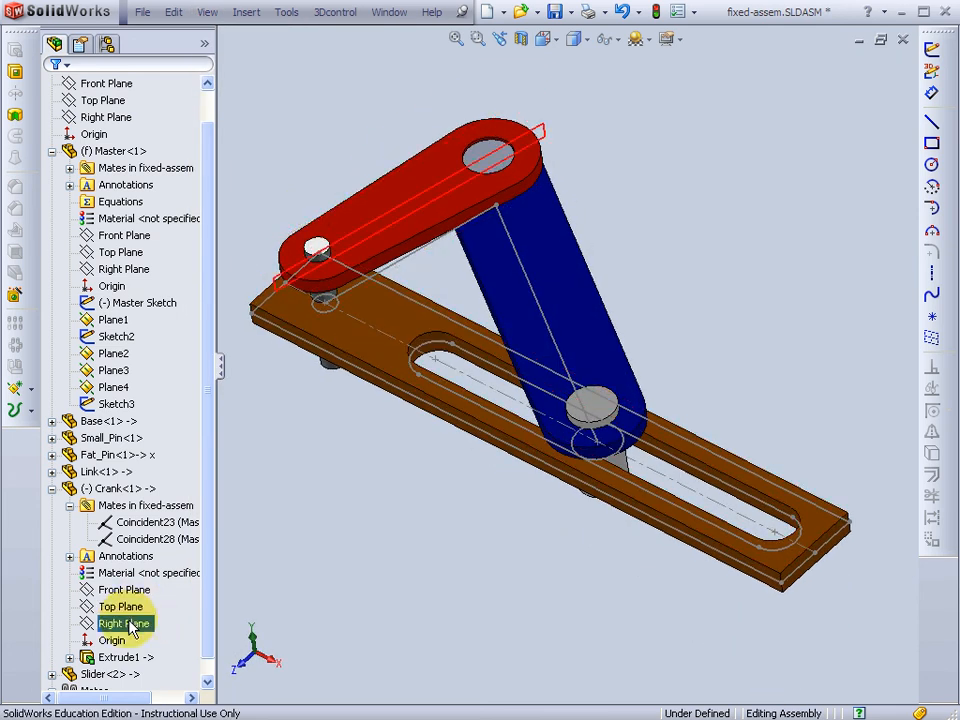
pyautogui.click(131, 624)
pyautogui.moveTo(407, 311); pyautogui.dragTo(387, 418, button='middle')
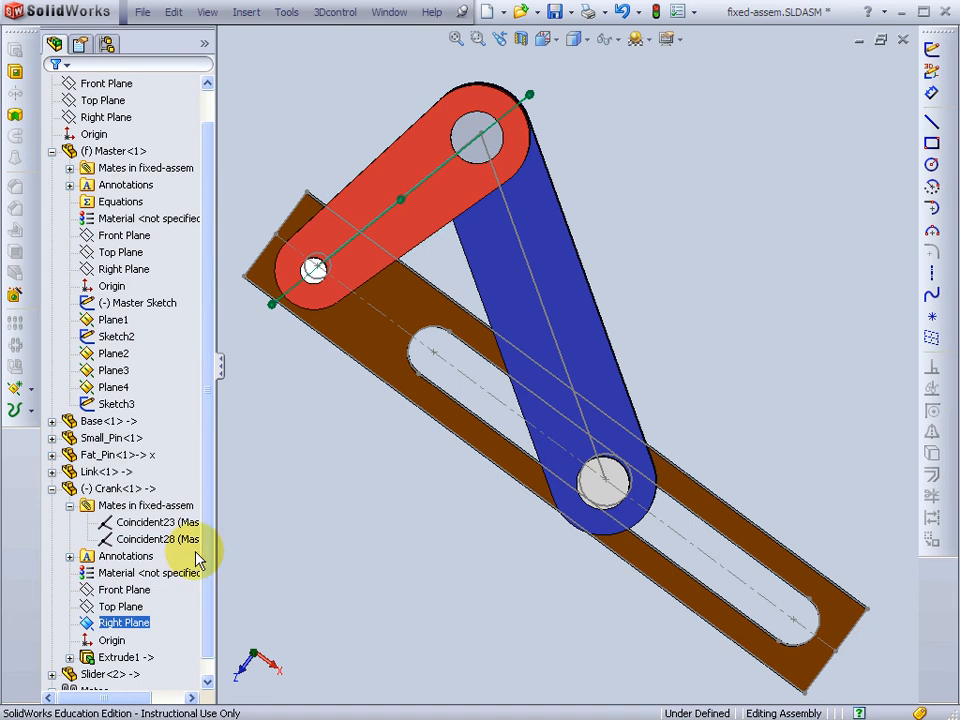
pyautogui.click(68, 489)
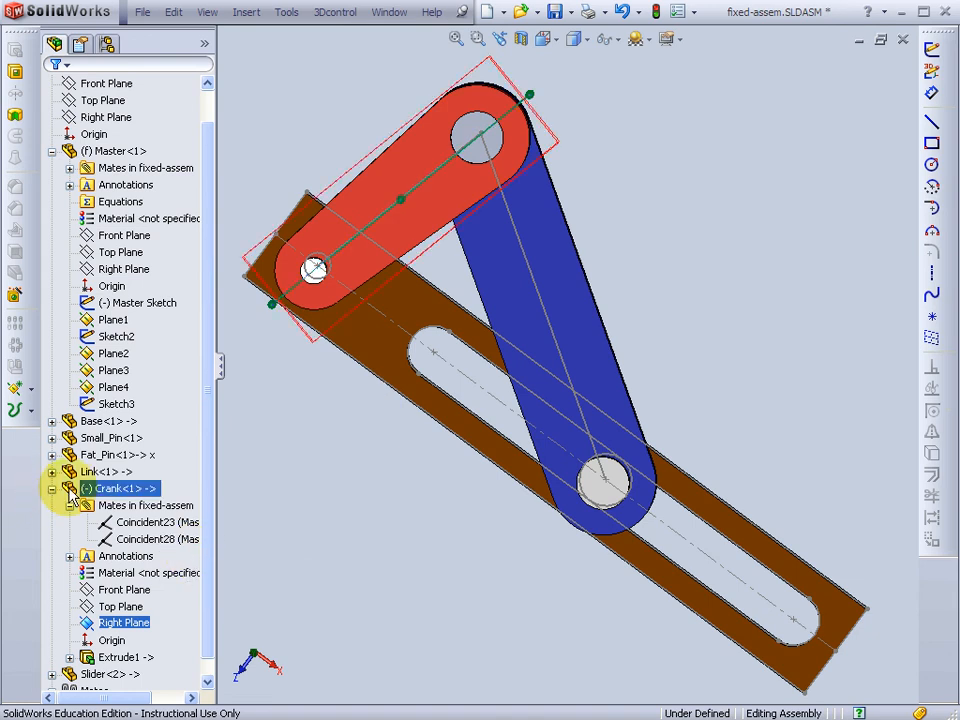
pyautogui.click(88, 658)
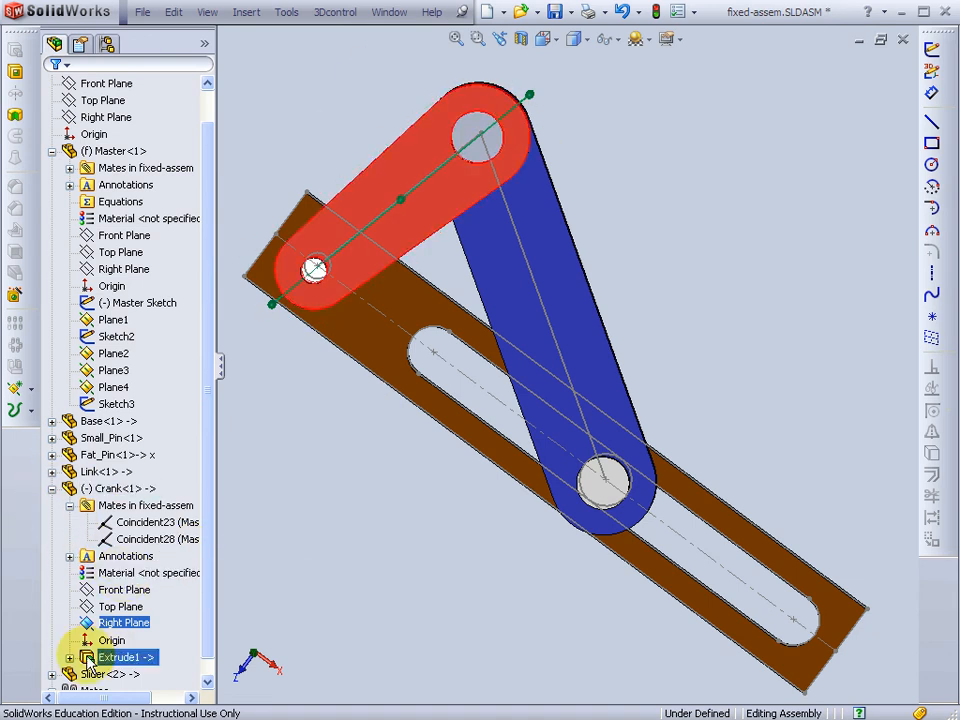
pyautogui.click(69, 657)
pyautogui.click(129, 677)
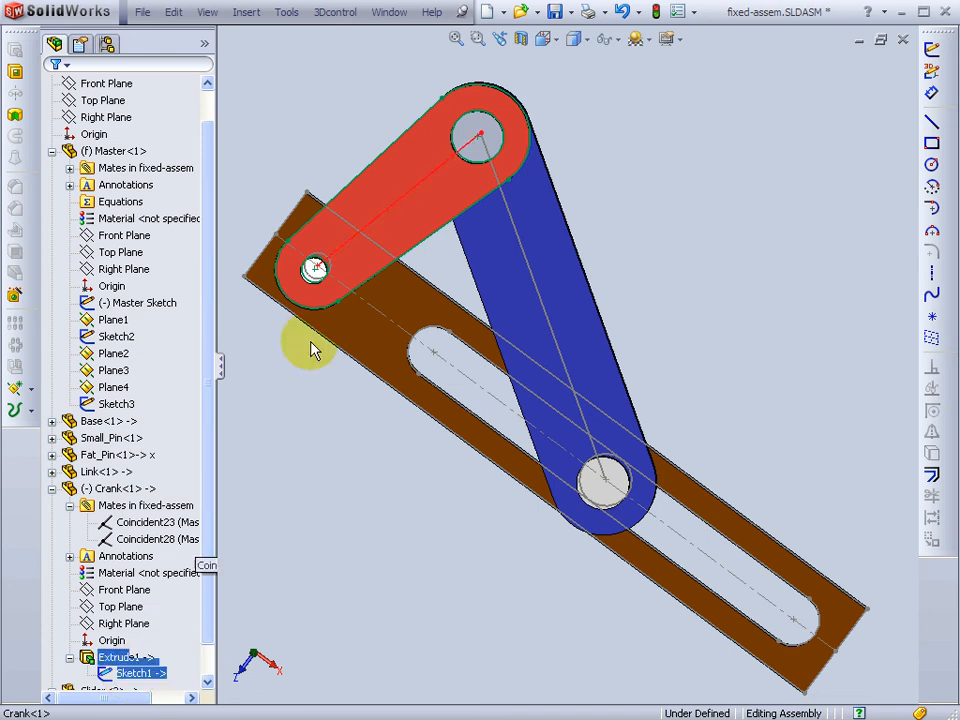
pyautogui.moveTo(453, 191)
pyautogui.mouseDown(button='middle')
pyautogui.moveTo(449, 142)
pyautogui.moveTo(468, 129)
pyautogui.mouseUp(button='middle')
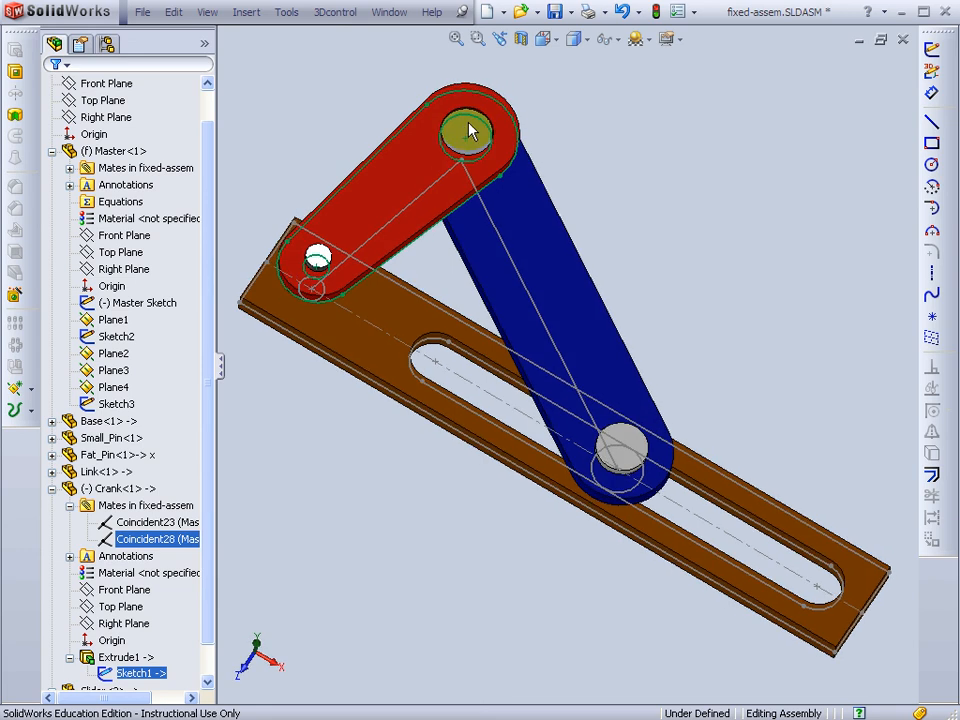
pyautogui.click(112, 408)
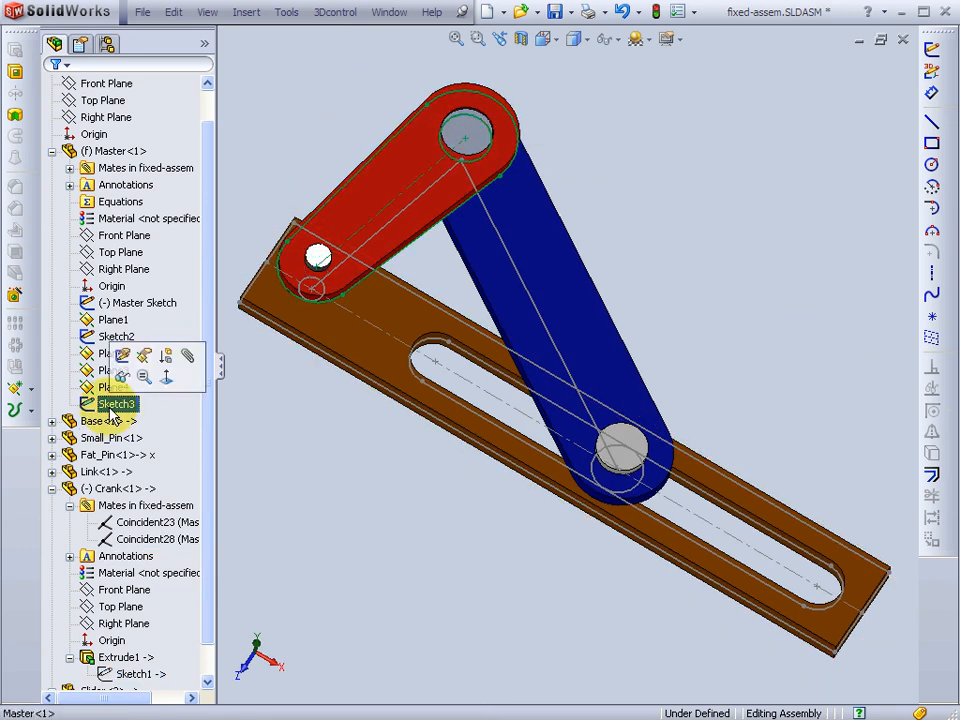
pyautogui.keyDown('ctrl'); pyautogui.click(100, 151); pyautogui.keyUp('ctrl')
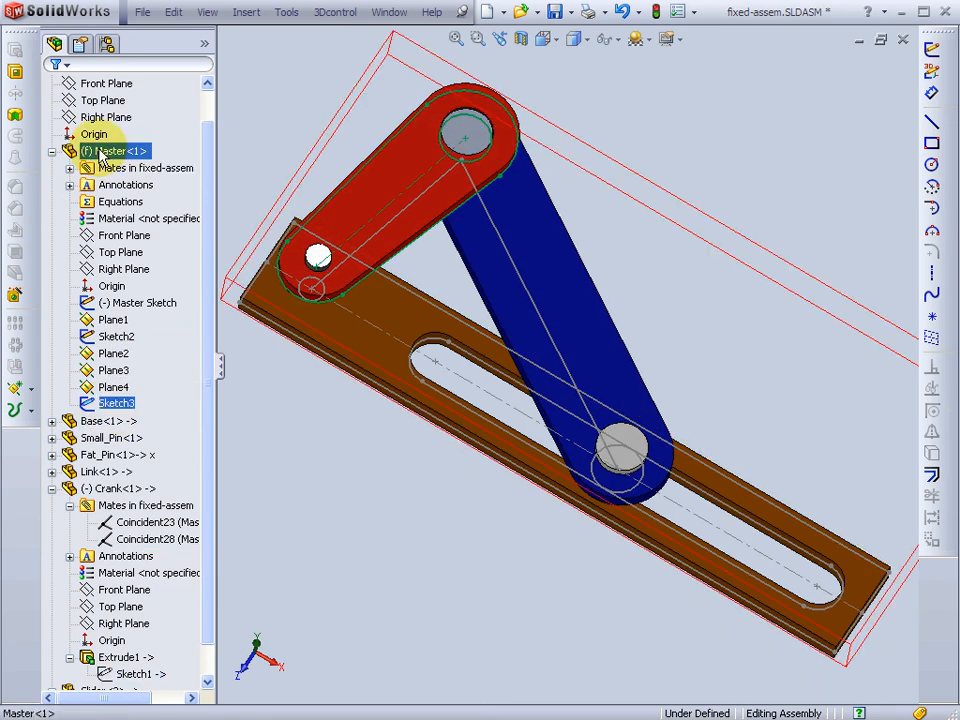
pyautogui.click(404, 235)
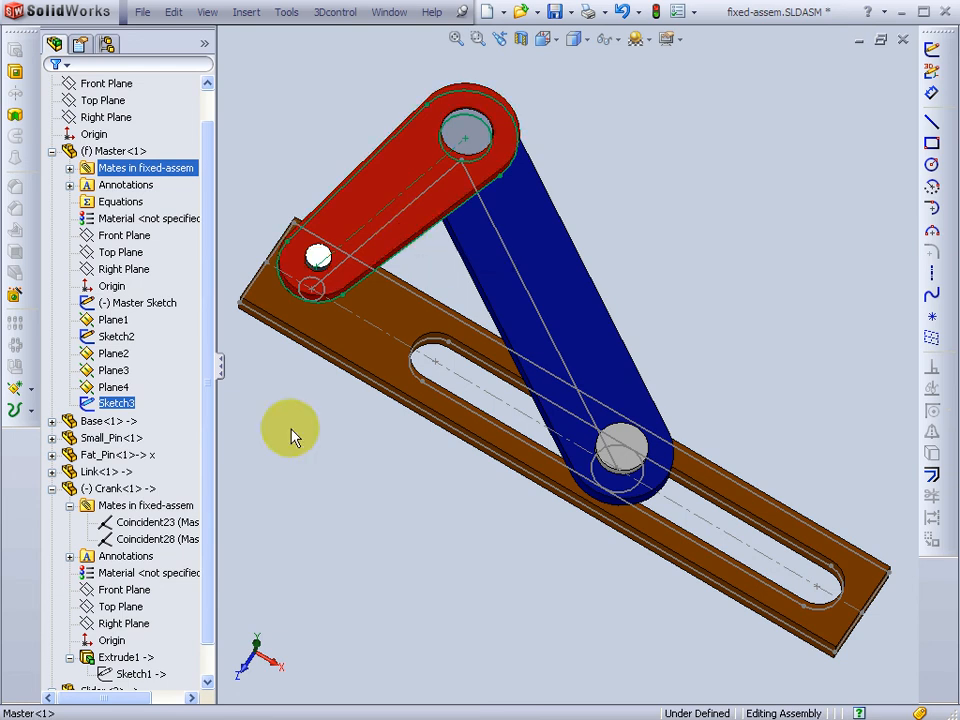
# Save all open documents, storing the drawing as Crank.SLDDRW in the crank-slider folder, and switch to the Crank drawing sheet
pyautogui.click(143, 13)
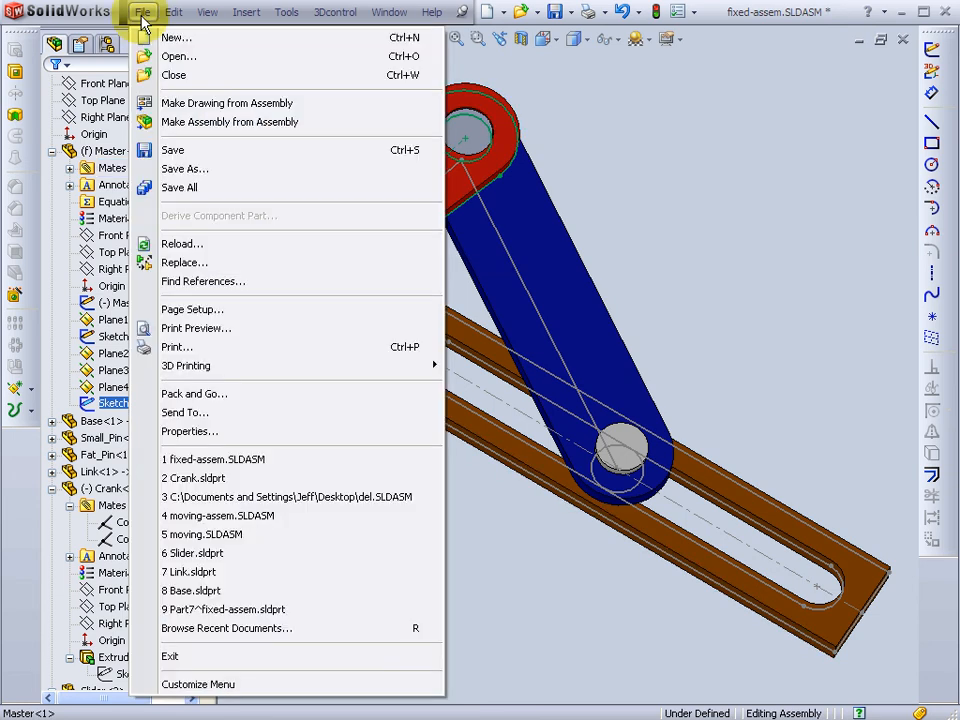
pyautogui.click(195, 189)
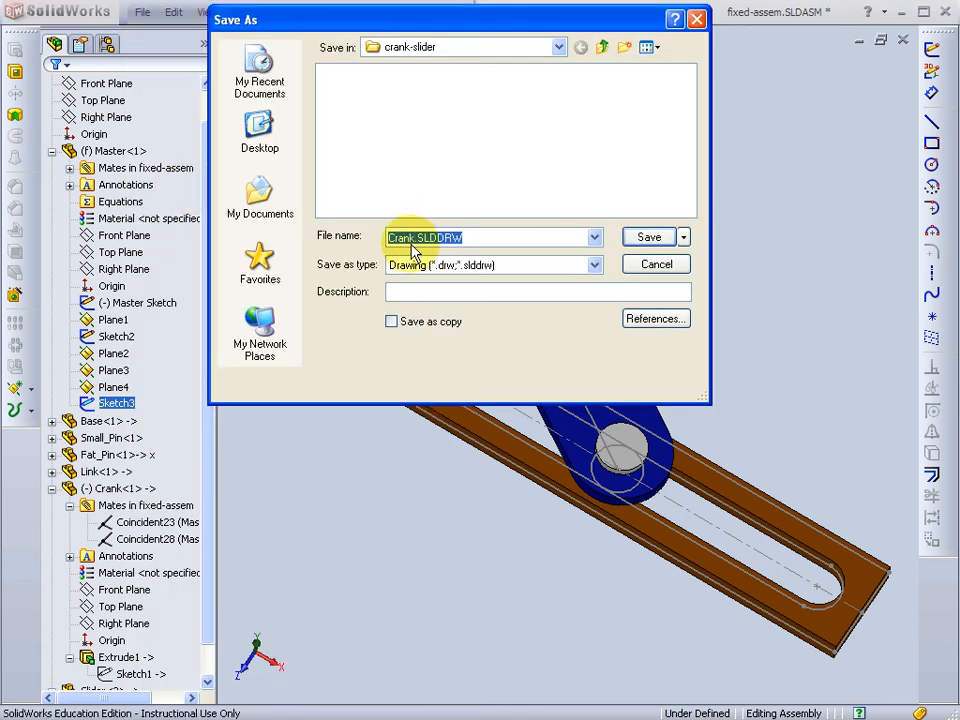
pyautogui.click(640, 237)
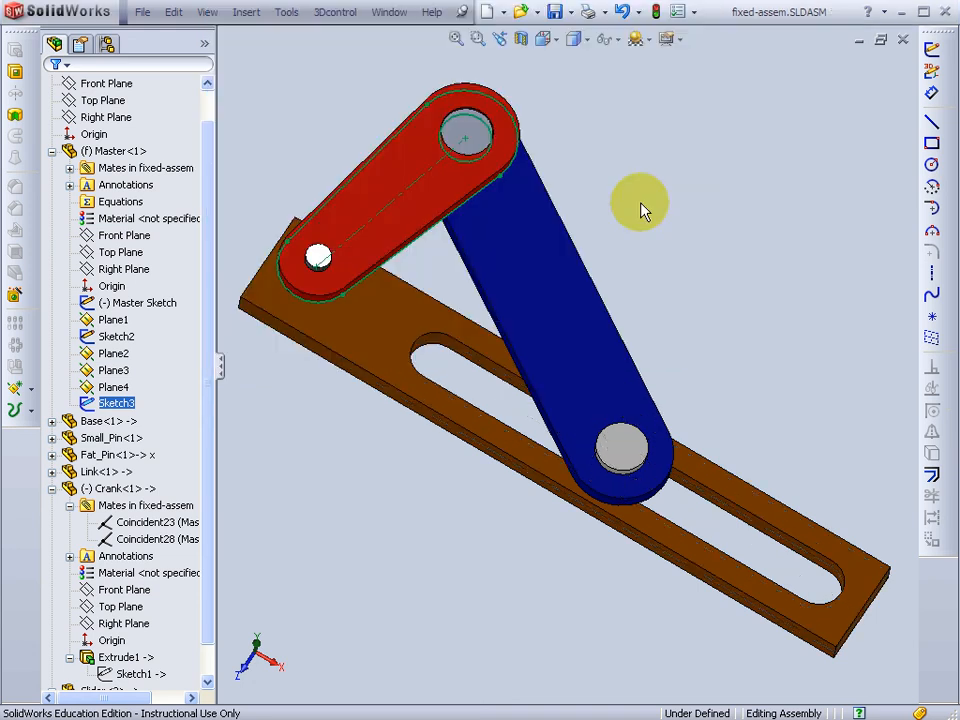
pyautogui.click(389, 12)
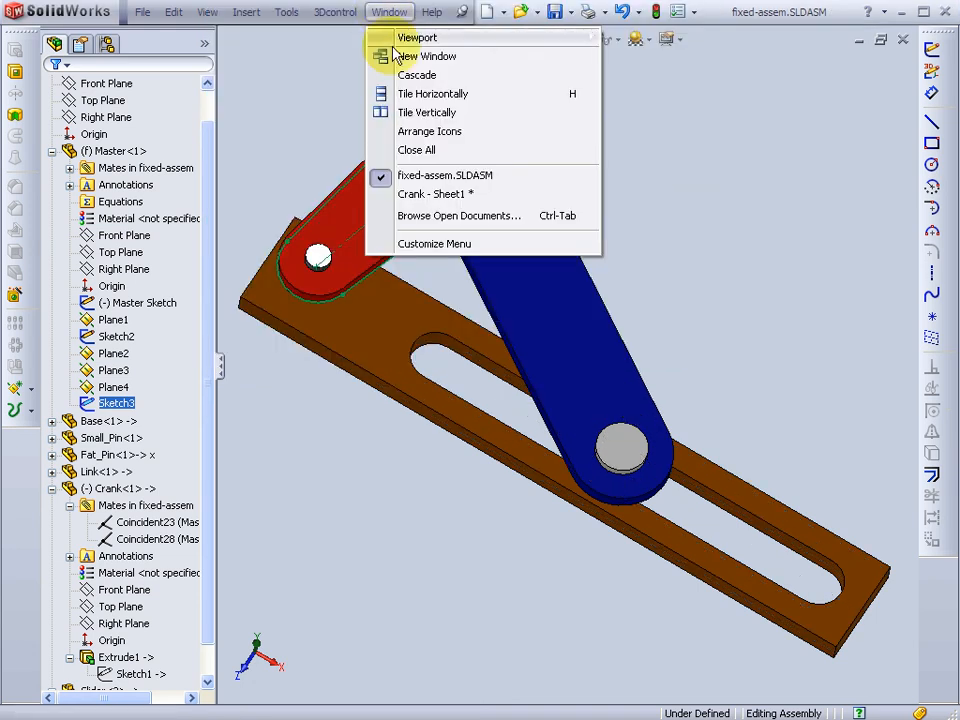
pyautogui.click(432, 197)
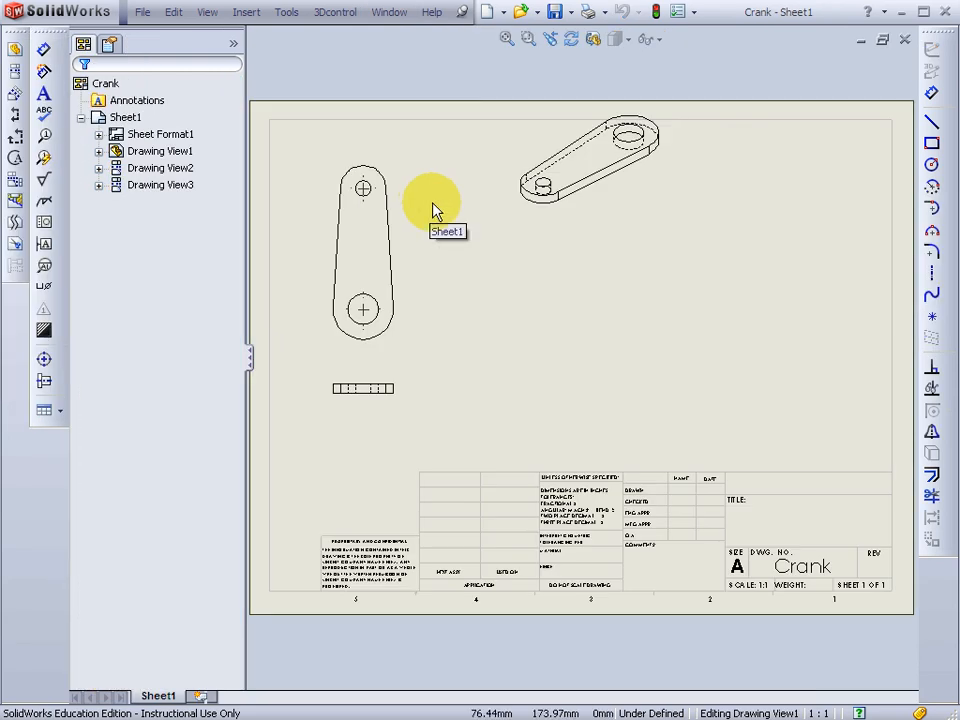